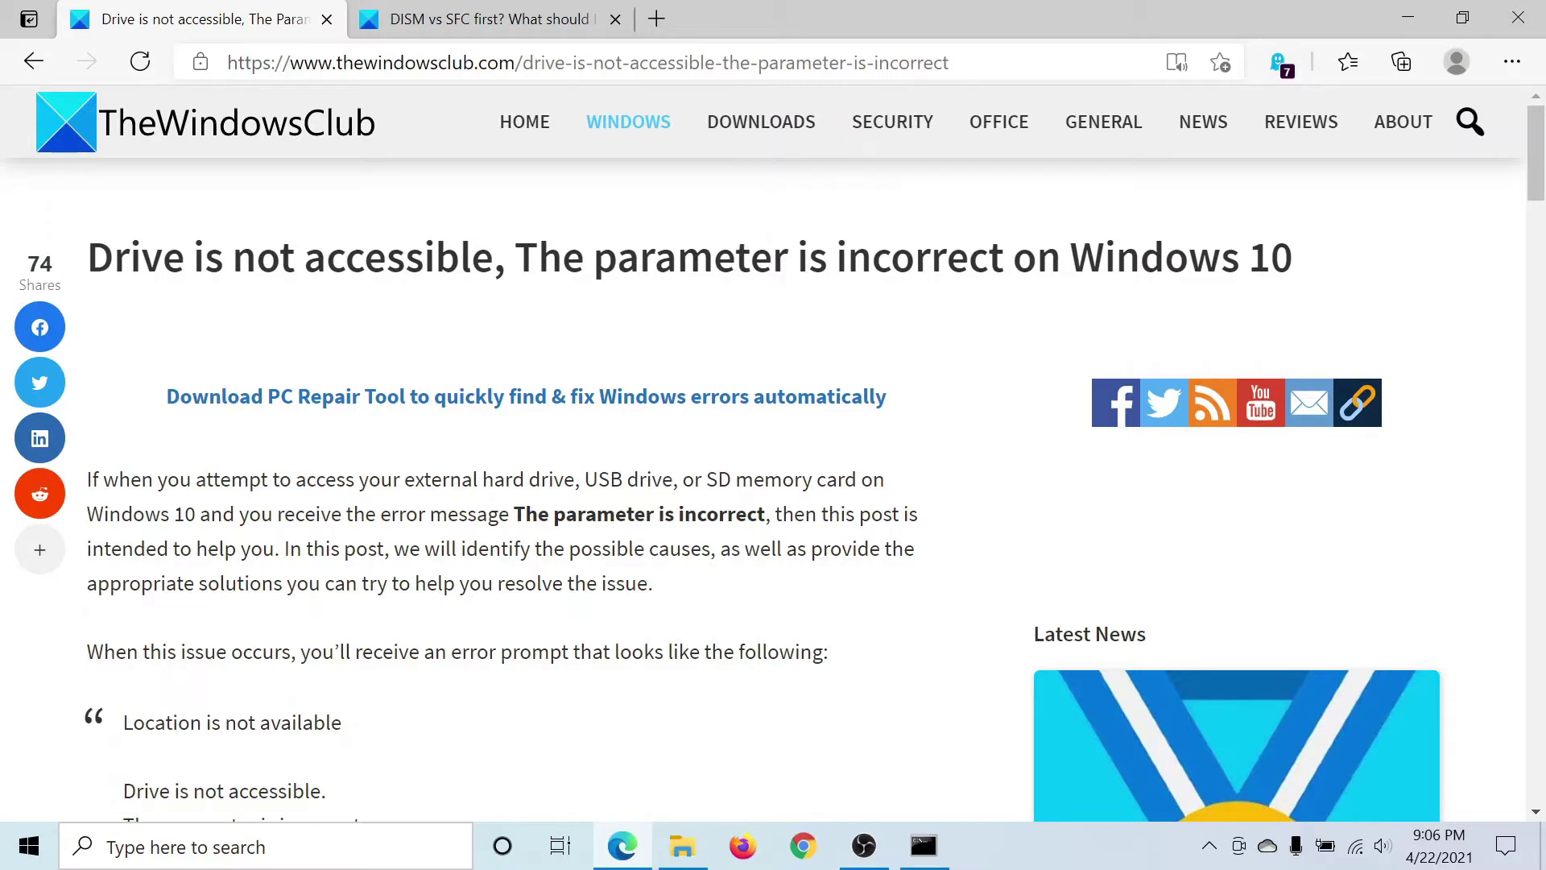
# Step: Search for 'comm' and start Command Prompt as administrator
pyautogui.click(248, 851)
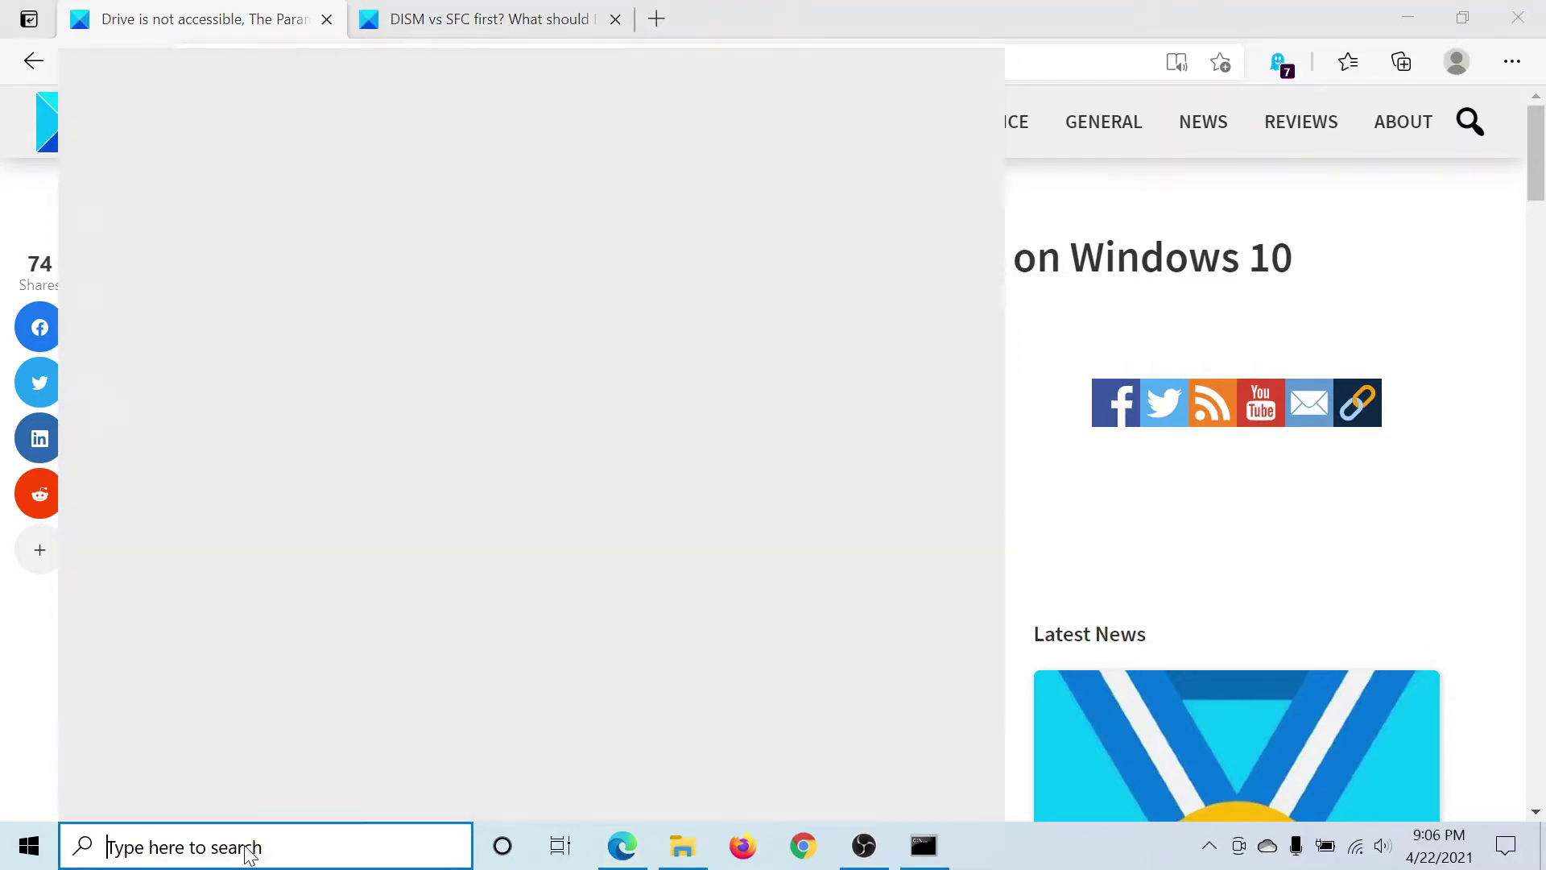
pyautogui.write('comm')
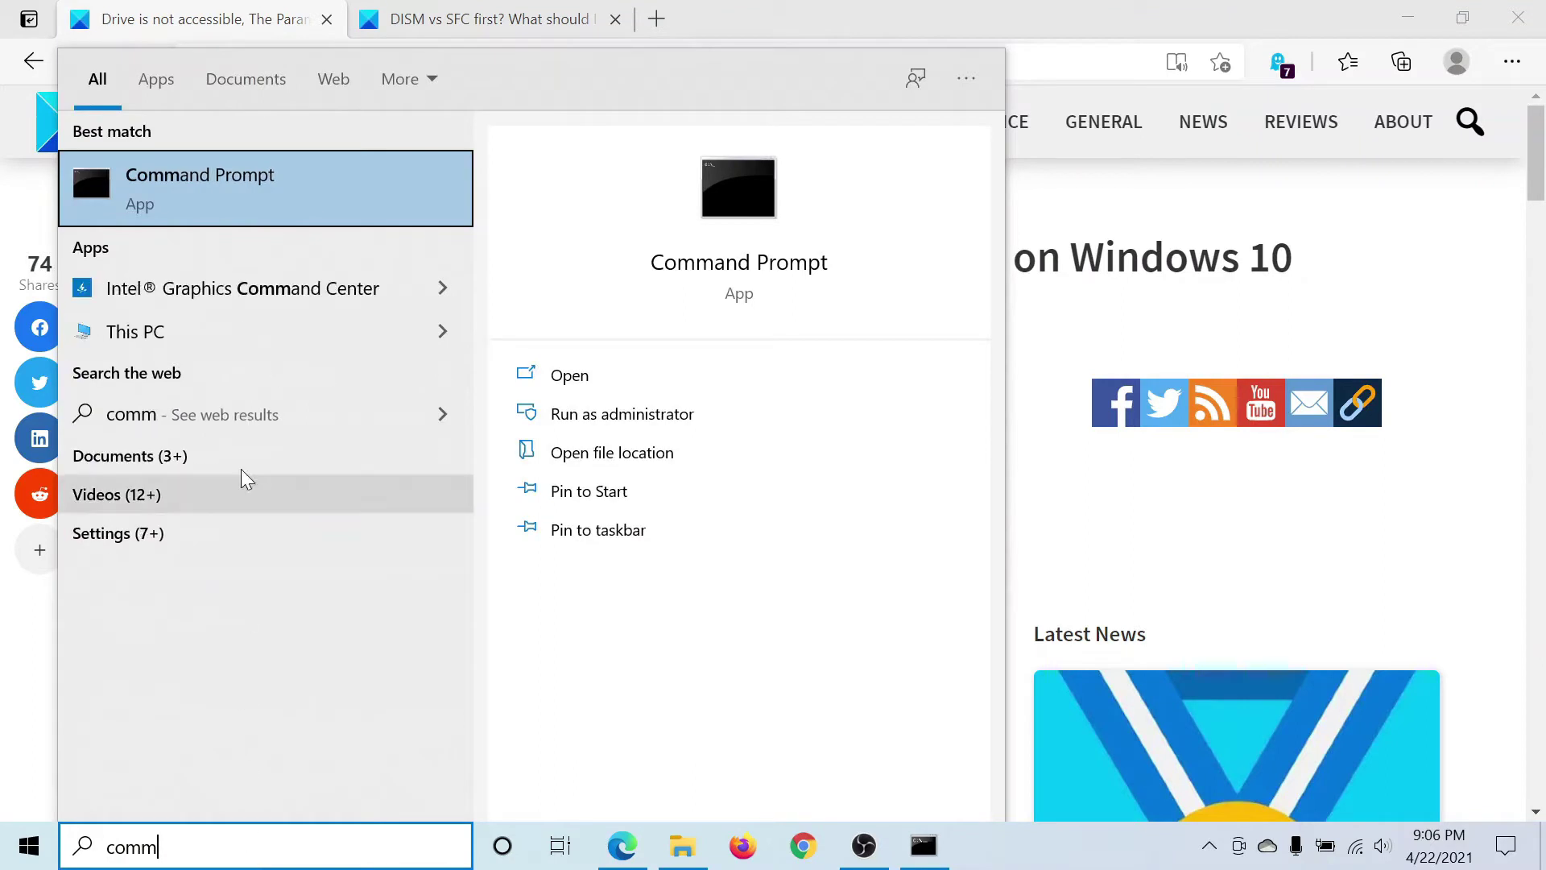
pyautogui.click(608, 412)
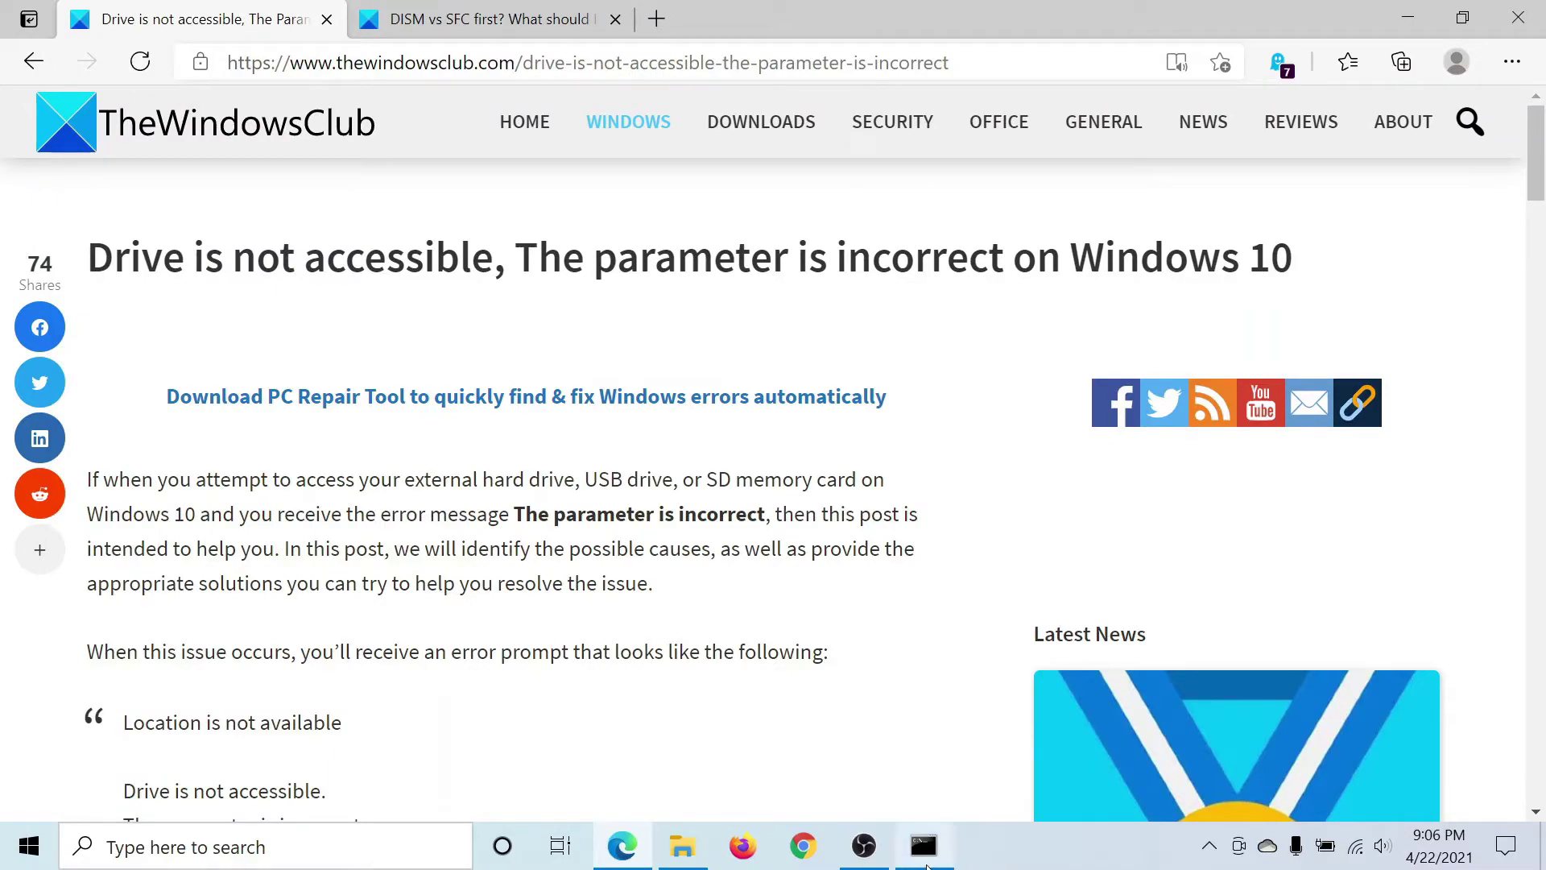
# Step: Minimize the elevated Command Prompt and copy the article's chkdsk /x /f /r line
pyautogui.click(924, 852)
pyautogui.click(924, 848)
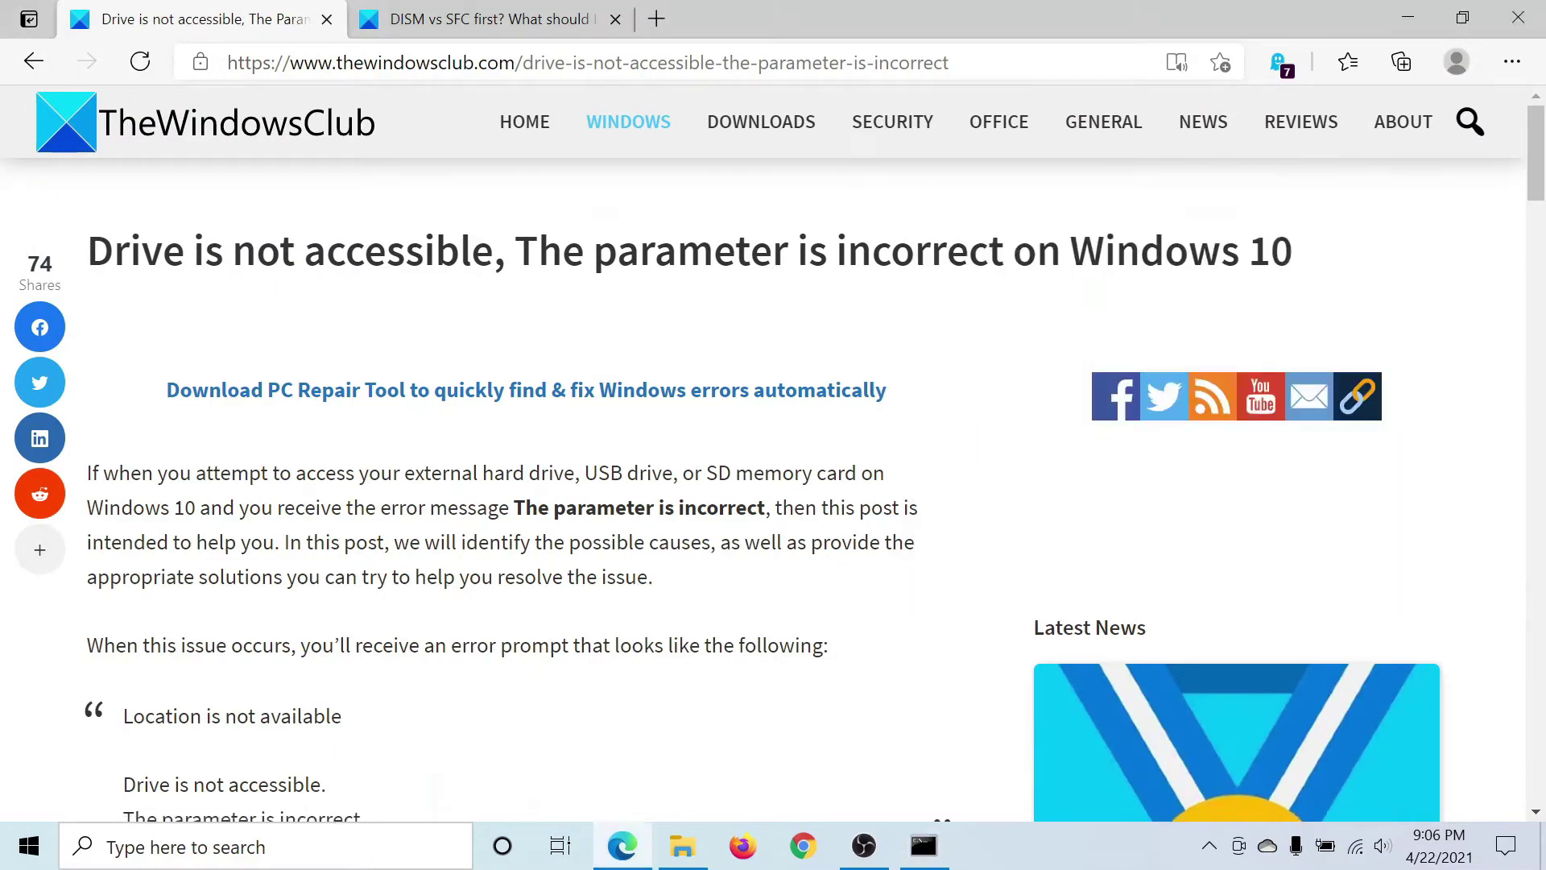
pyautogui.scroll(-7, 462, 562)
pyautogui.scroll(-5, 463, 562)
pyautogui.scroll(-4, 461, 559)
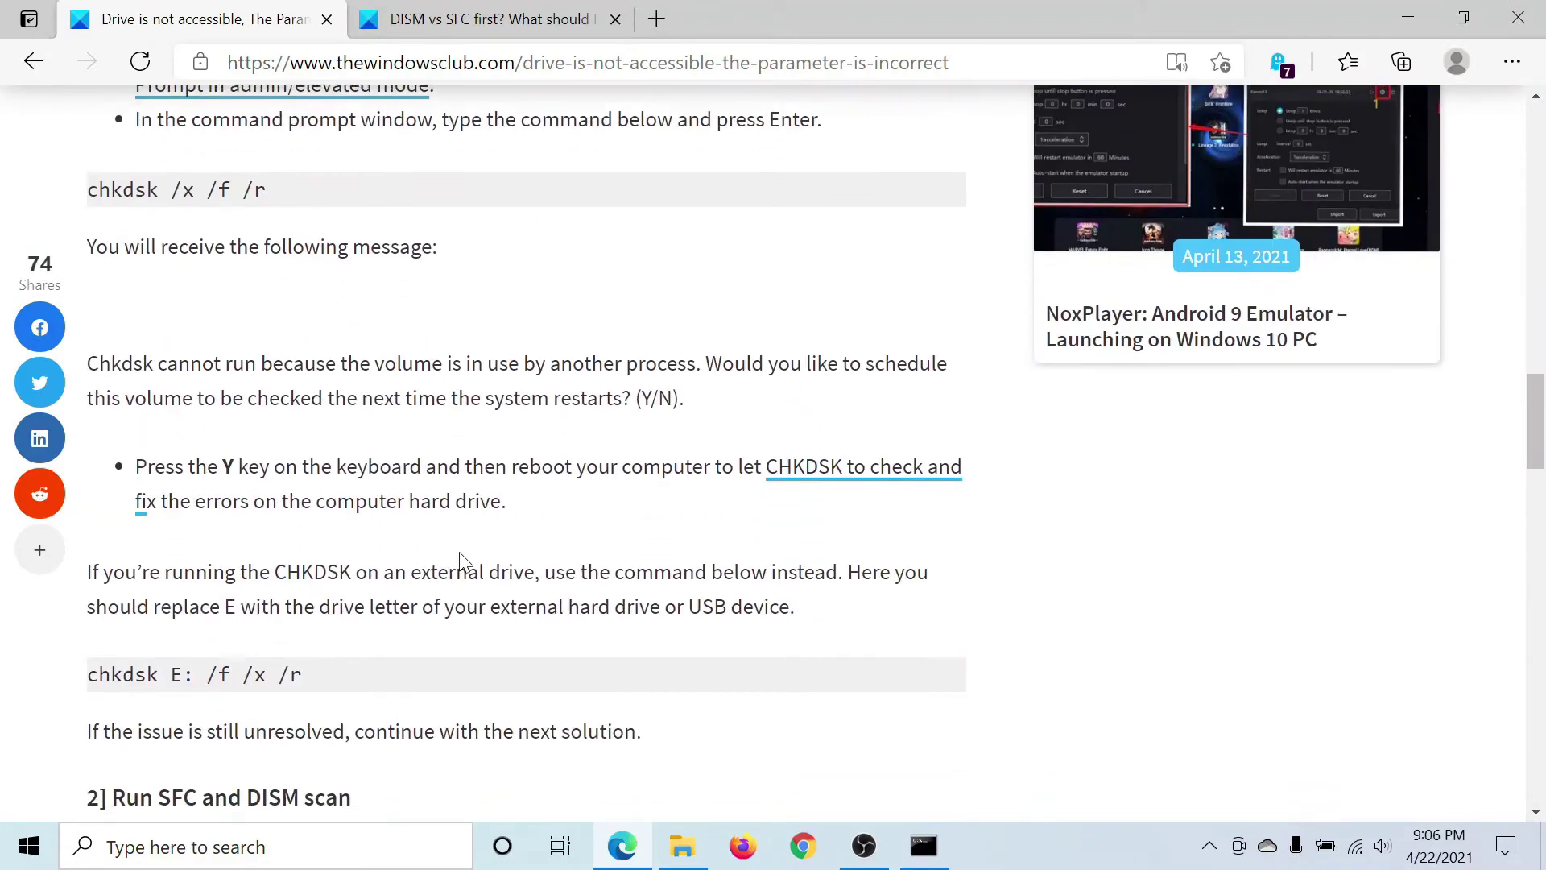
pyautogui.scroll(1, 386, 483)
pyautogui.moveTo(230, 407)
pyautogui.mouseDown()
pyautogui.moveTo(265, 407)
pyautogui.moveTo(88, 408)
pyautogui.mouseUp()
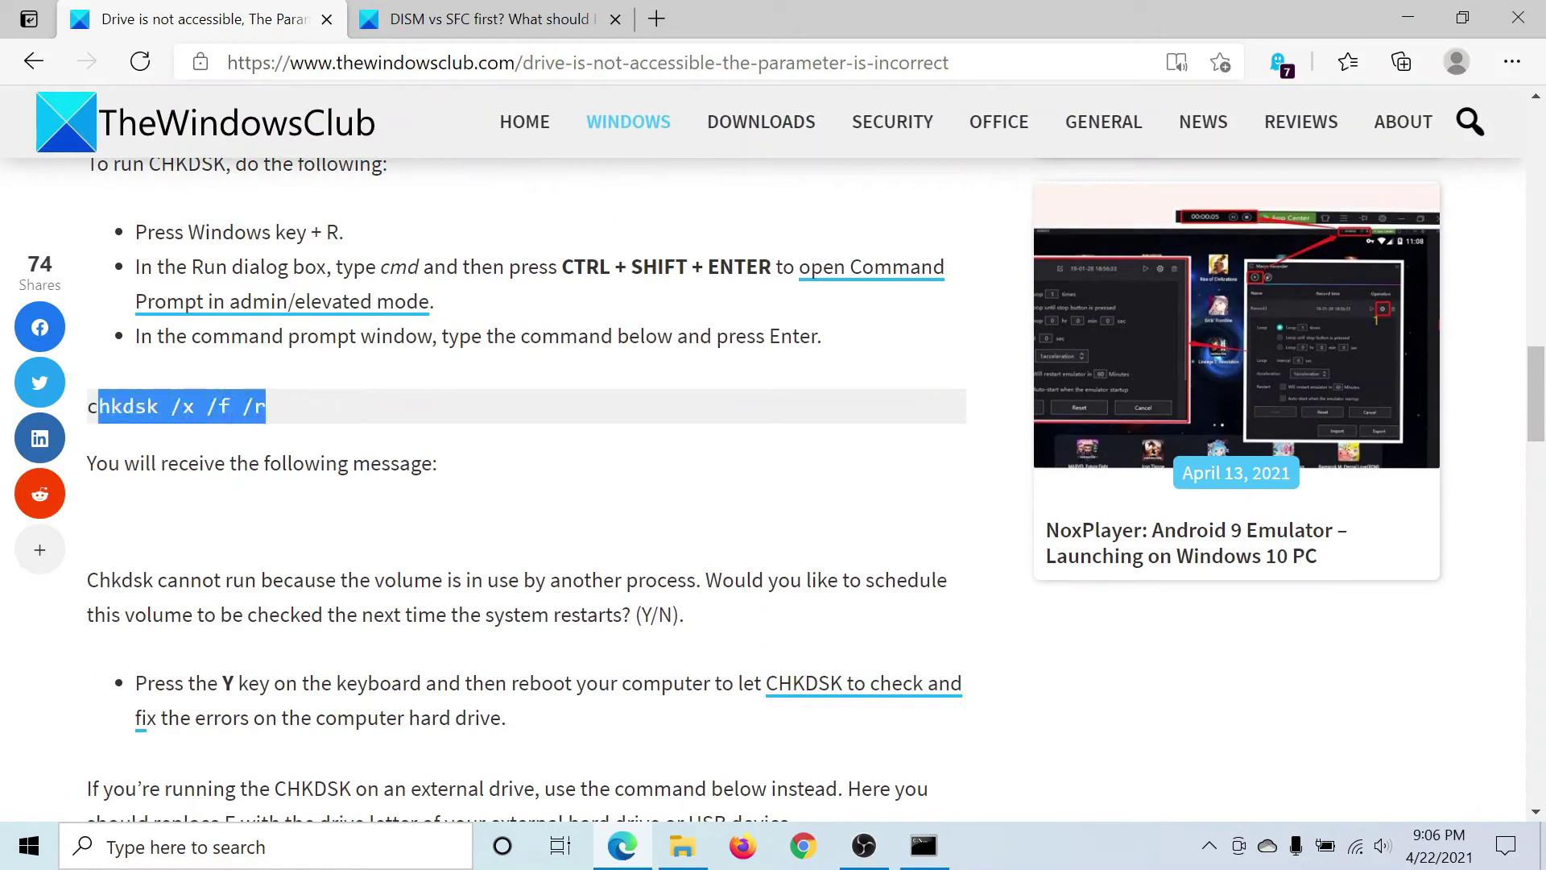
pyautogui.rightClick(100, 399)
pyautogui.click(169, 418)
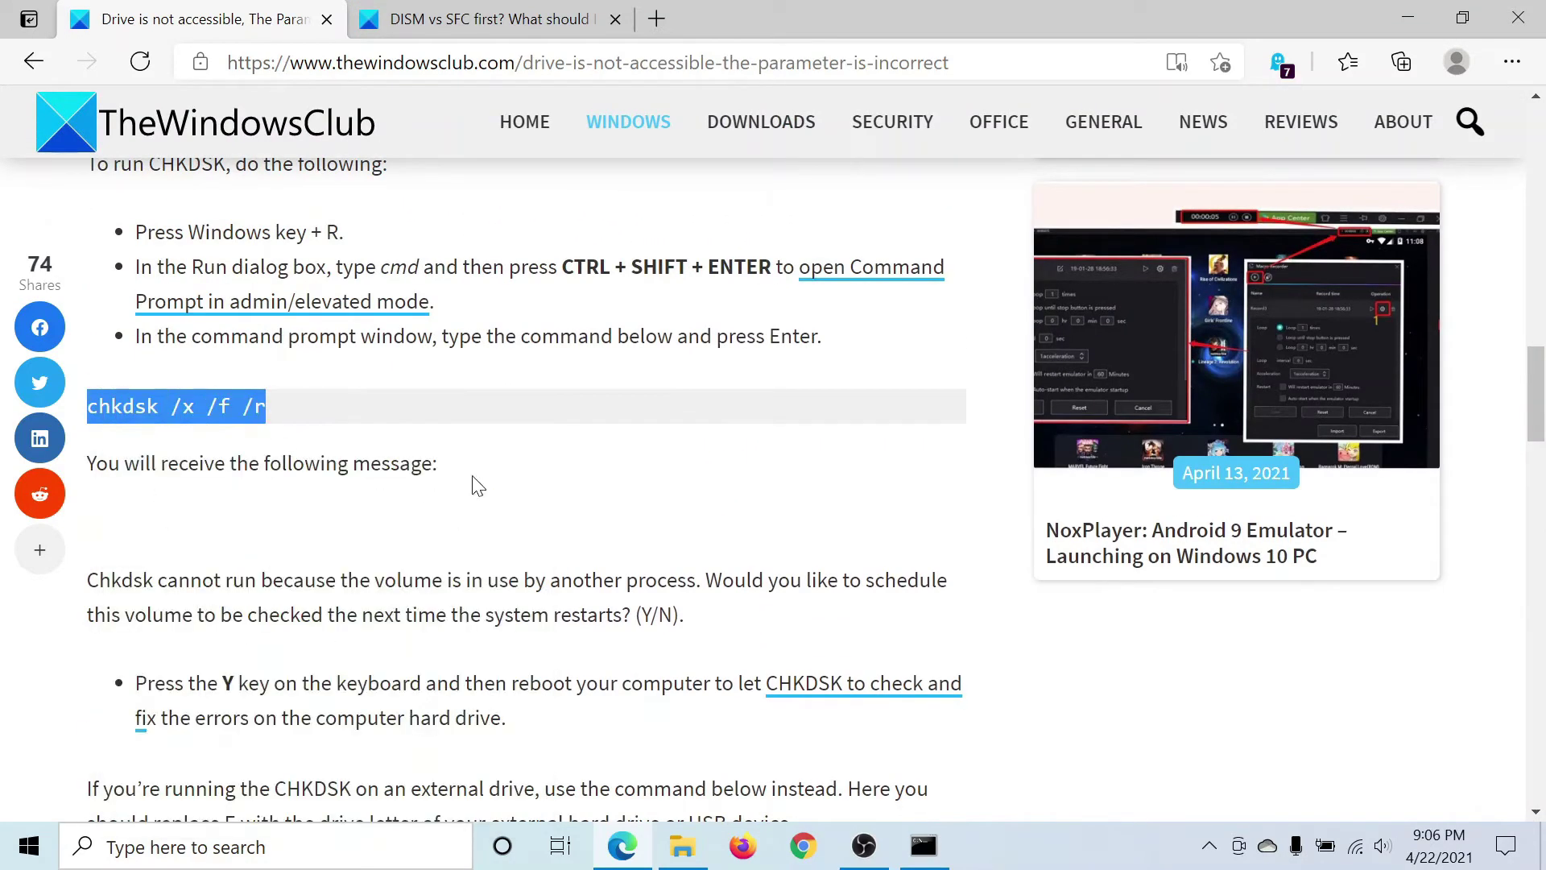
# Step: Paste and run chkdsk /x /f /r, answering Y to schedule the check
pyautogui.click(924, 848)
pyautogui.rightClick(1106, 318)
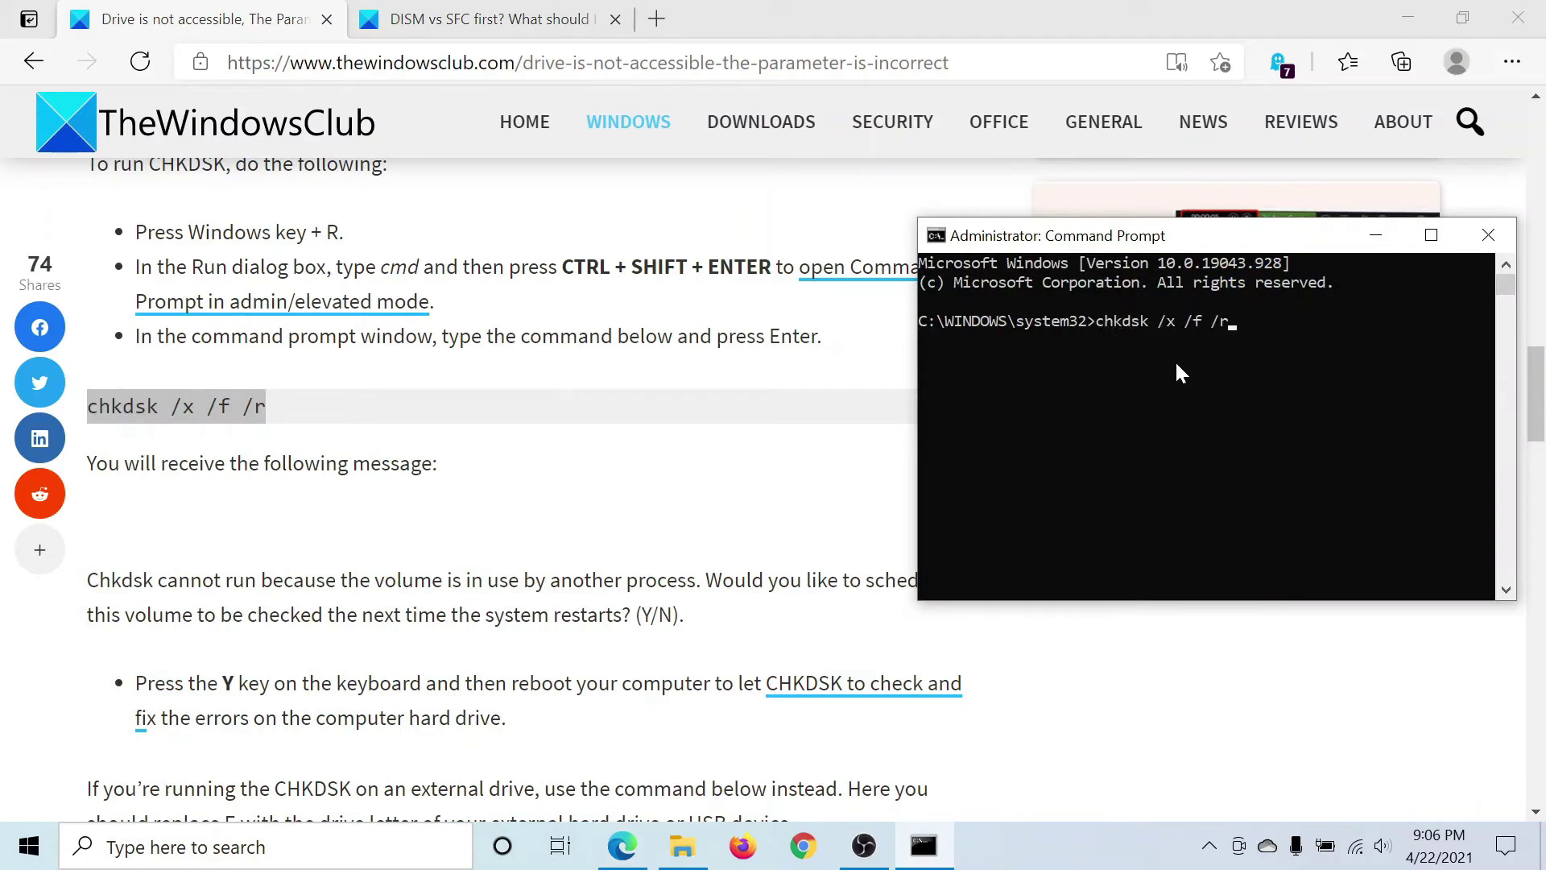
pyautogui.press('Return')
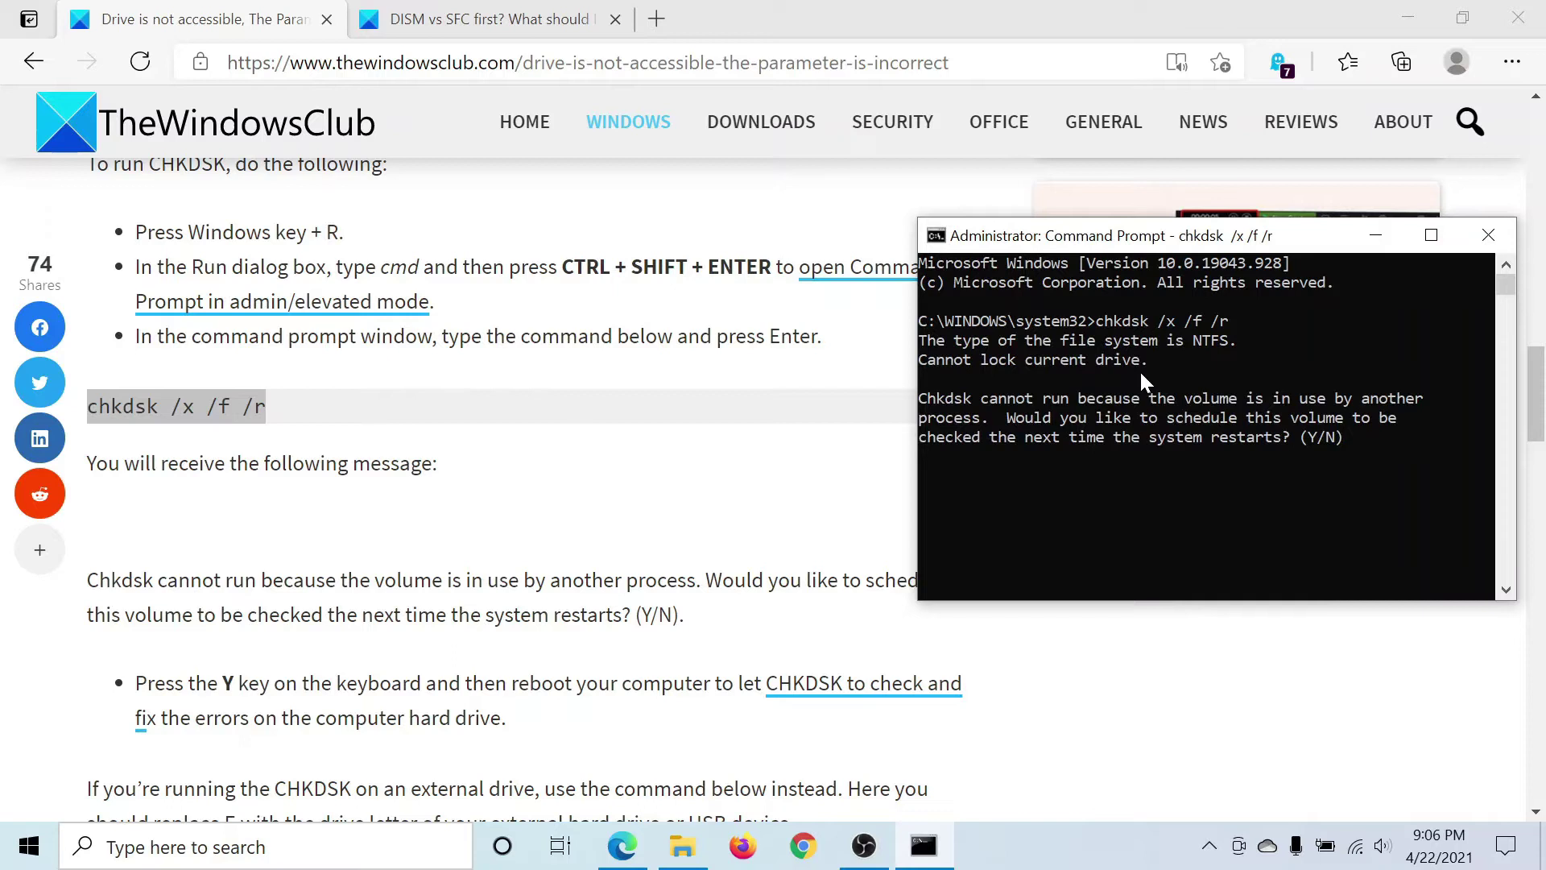
pyautogui.write('Y')
pyautogui.press('Return')
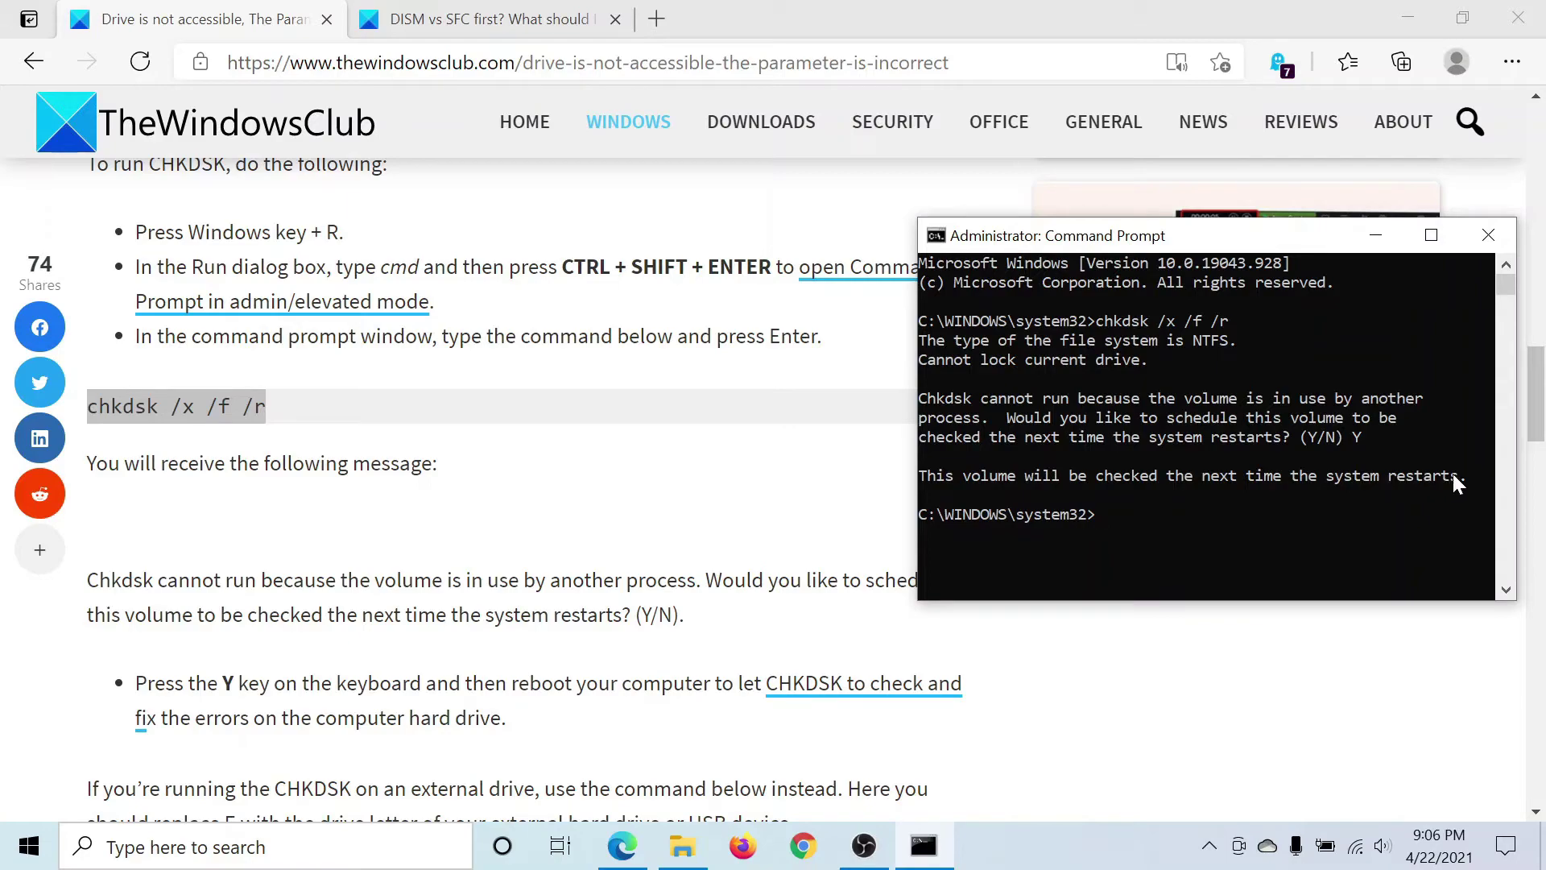
# Step: Bring Edge forward, view the DISM vs SFC tab, then return to the Drive is not accessible tab
pyautogui.click(772, 331)
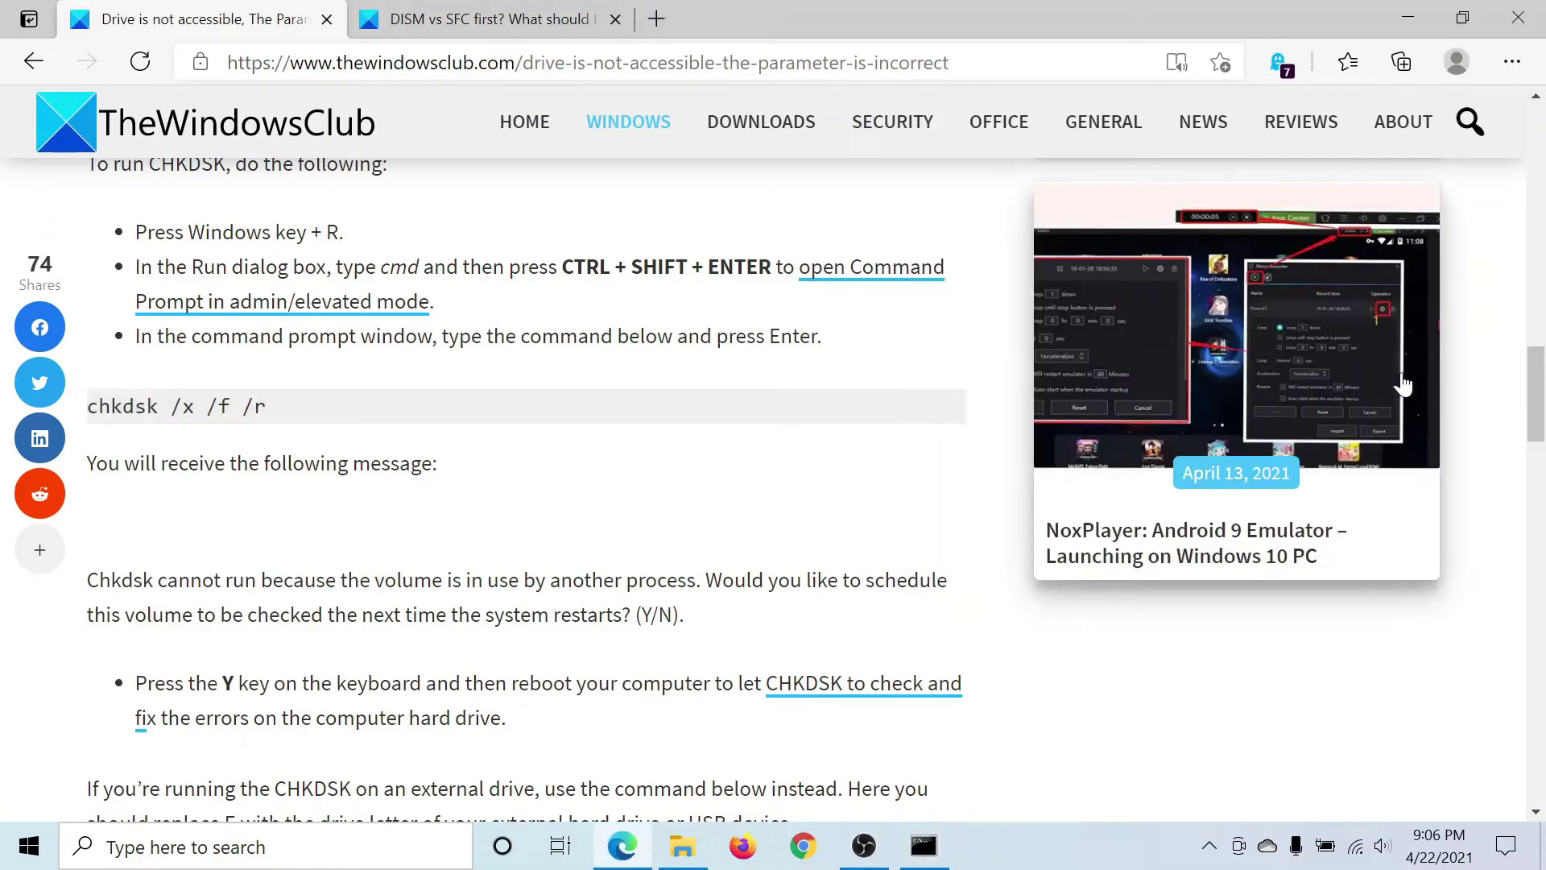
pyautogui.moveTo(1534, 394); pyautogui.dragTo(1535, 153)
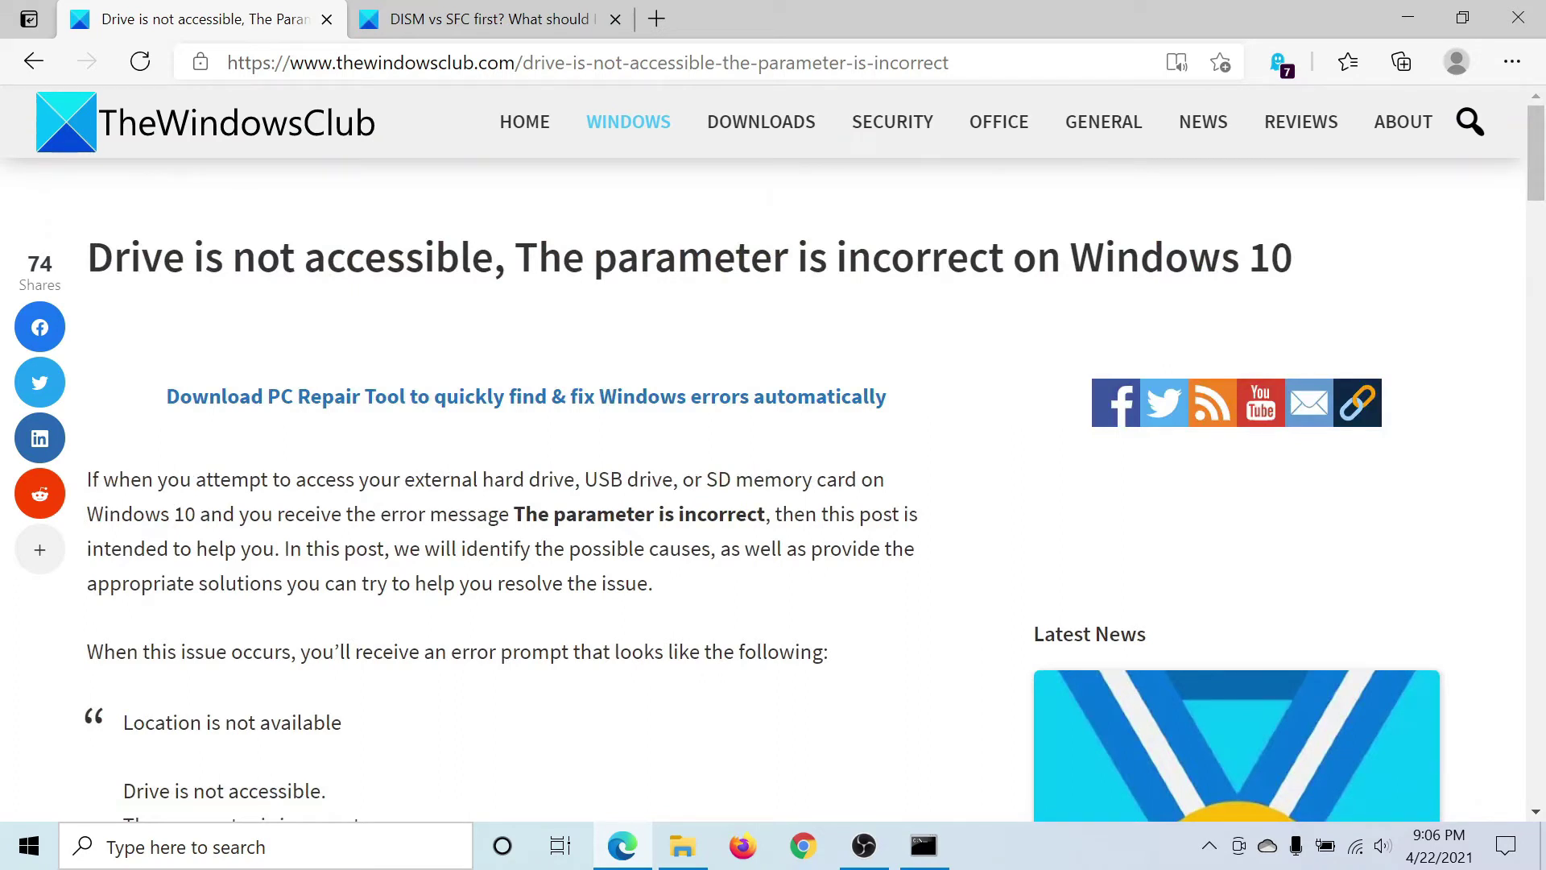
pyautogui.click(496, 14)
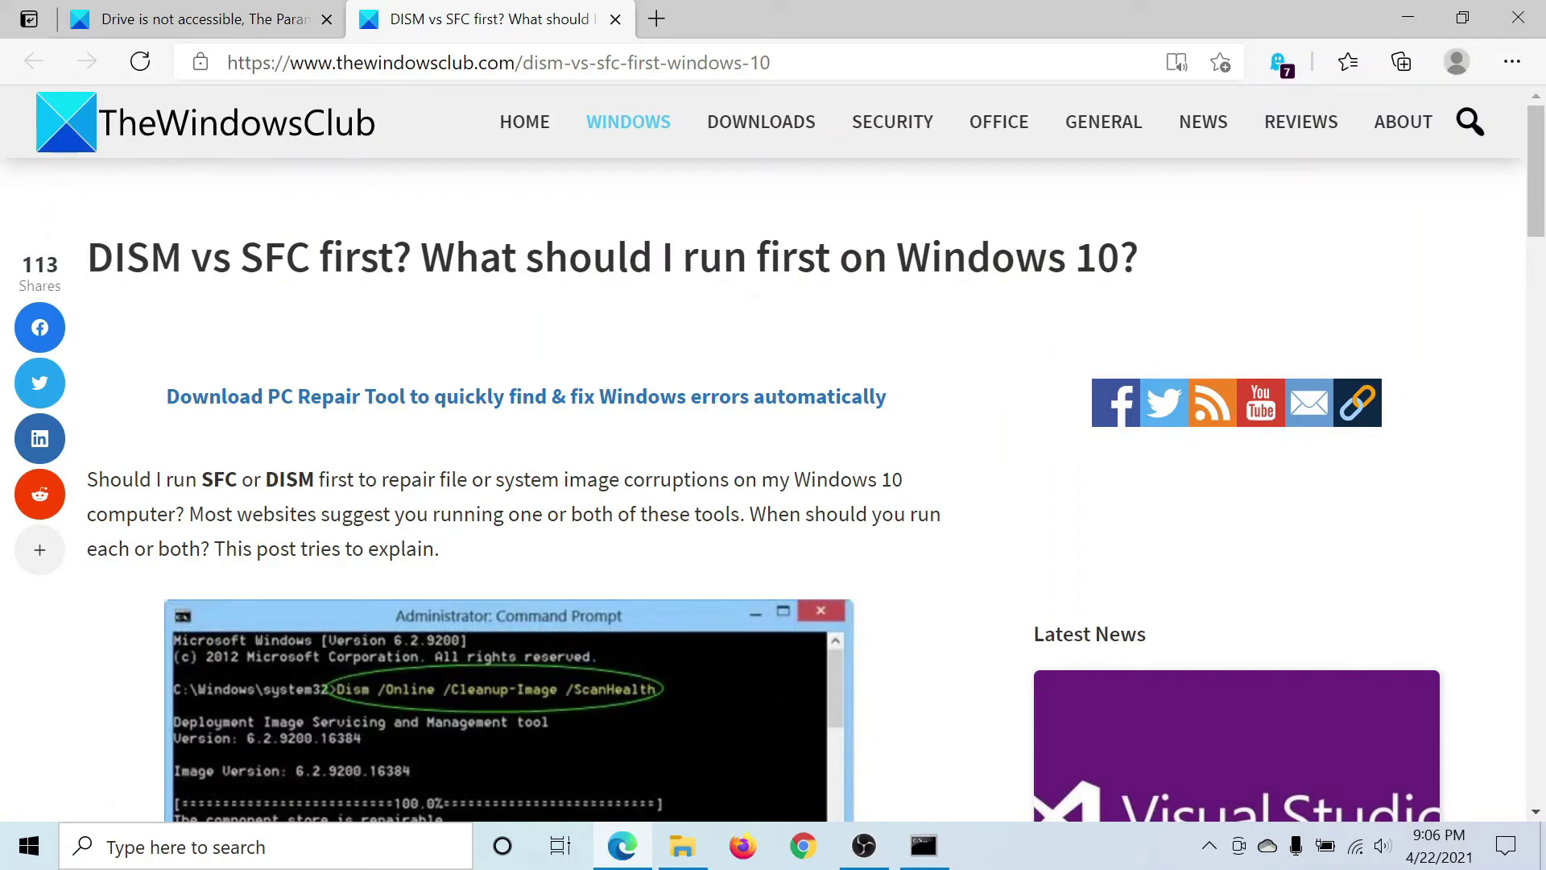
pyautogui.click(223, 13)
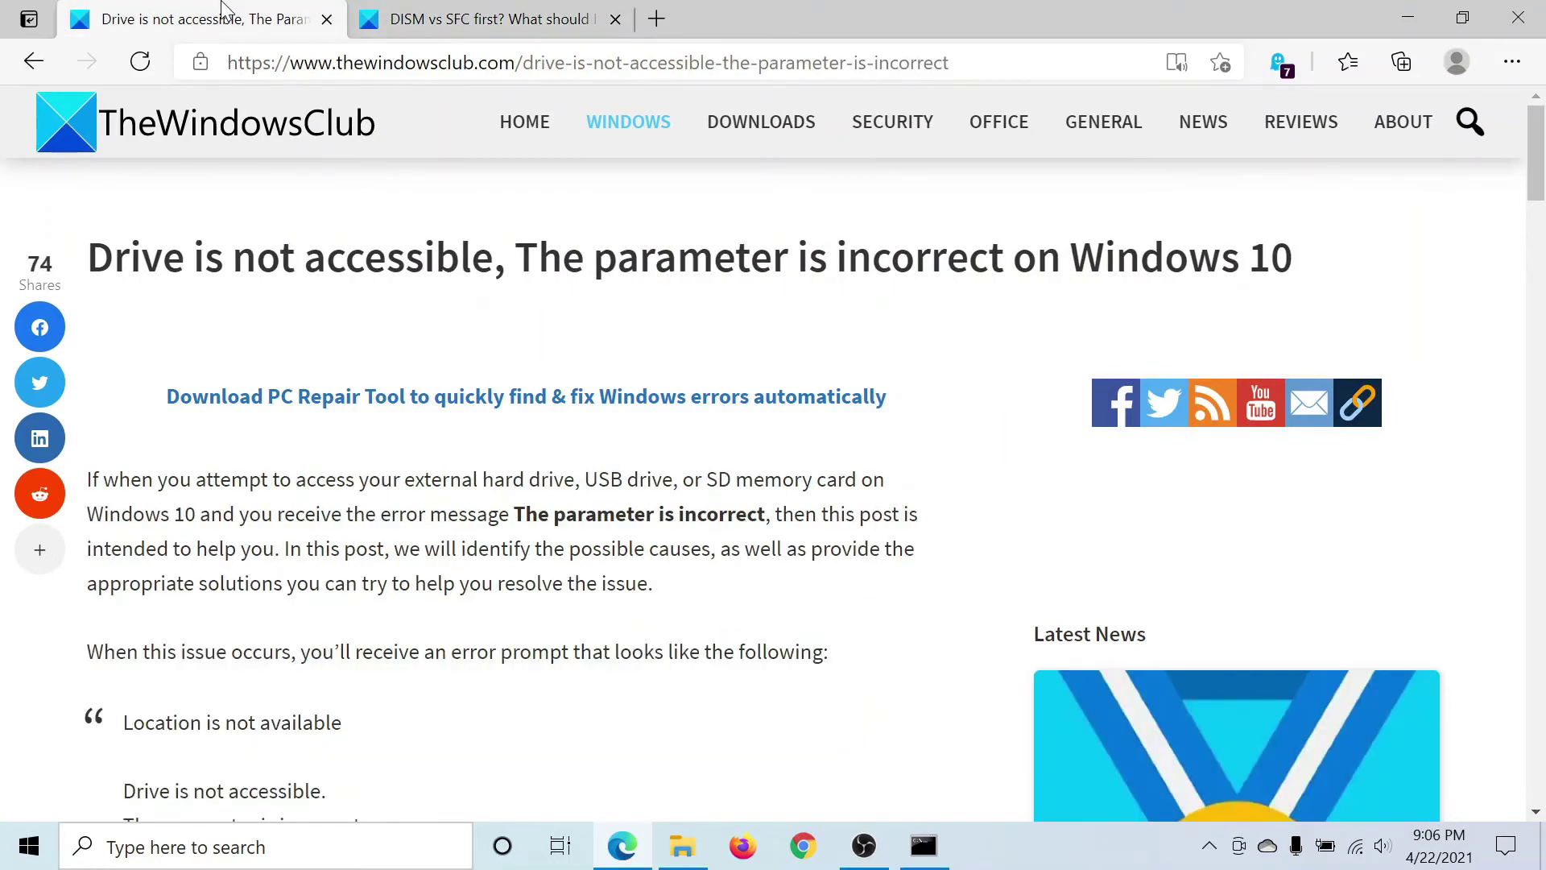